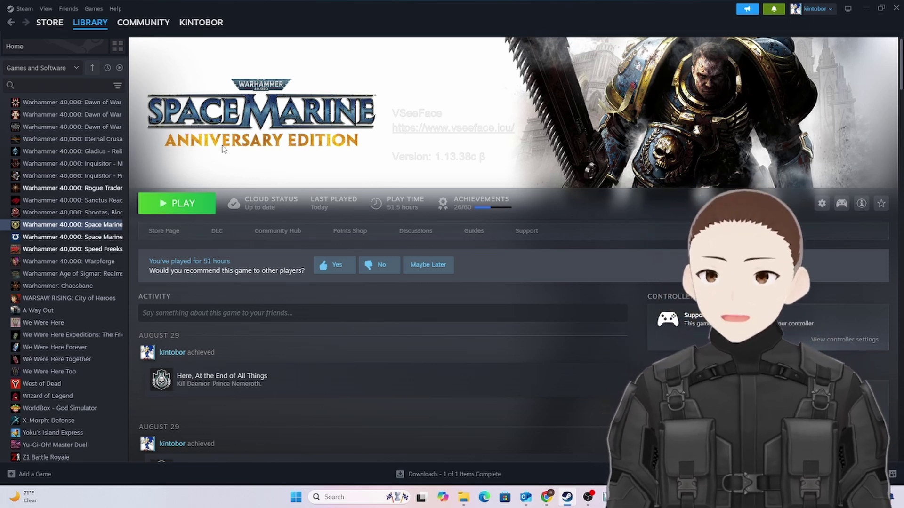
Open Space Marine's Community Hub and scroll the feed to the 'Game Crashes on Launch' post
left_click(282, 233)
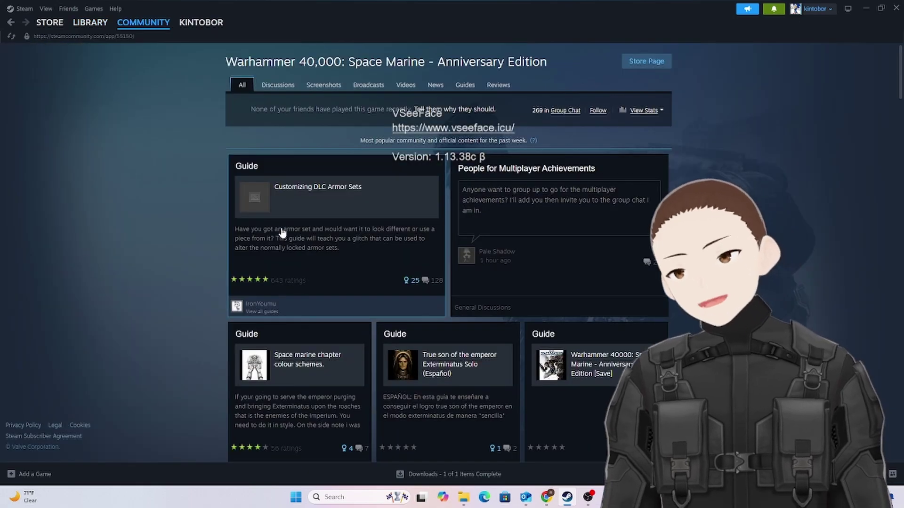
left_click(90, 22)
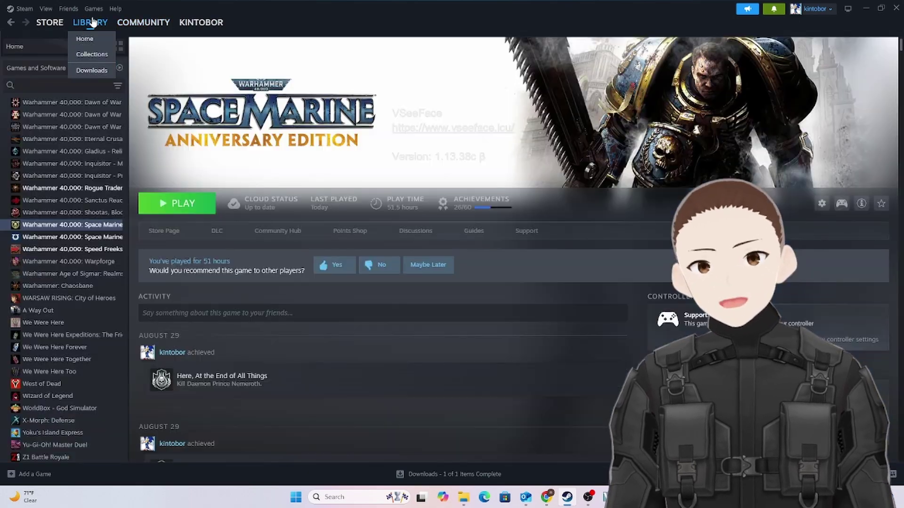
left_click(271, 234)
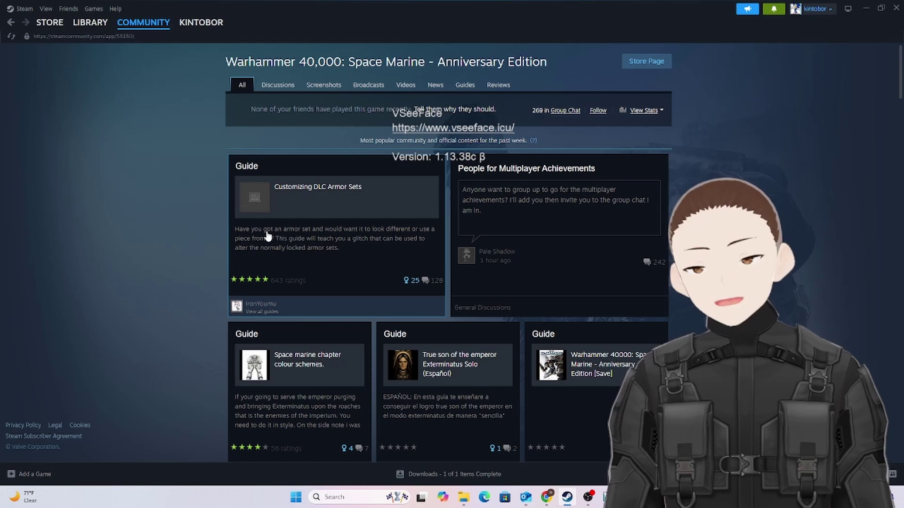
scroll(399, 232, "down", 10)
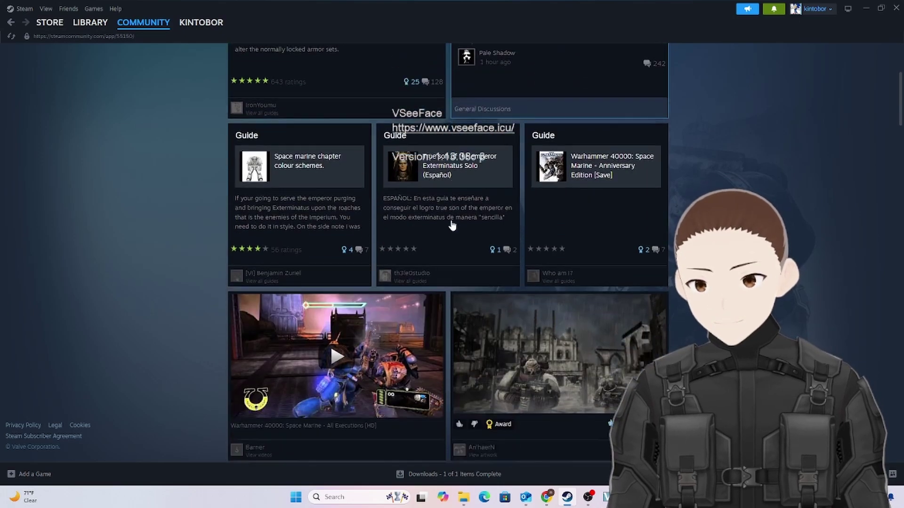
scroll(451, 234, "down", 12)
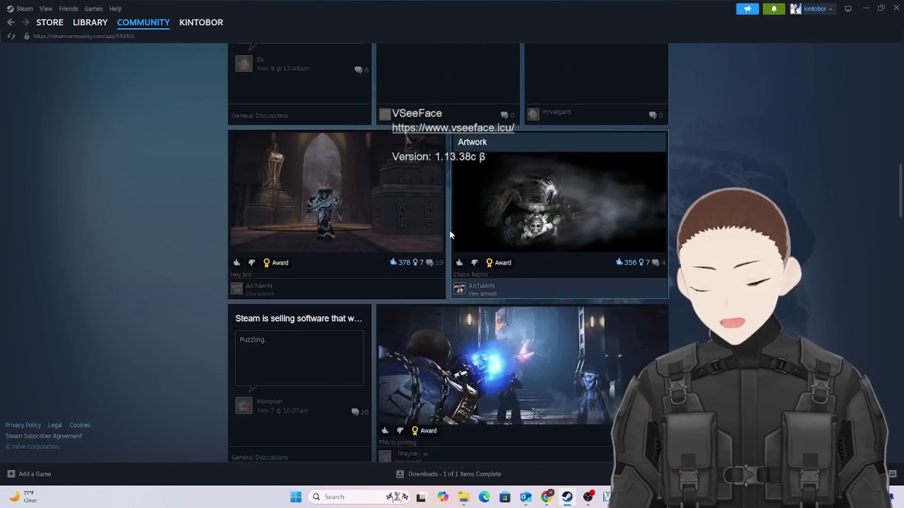
scroll(449, 236, "down", 15)
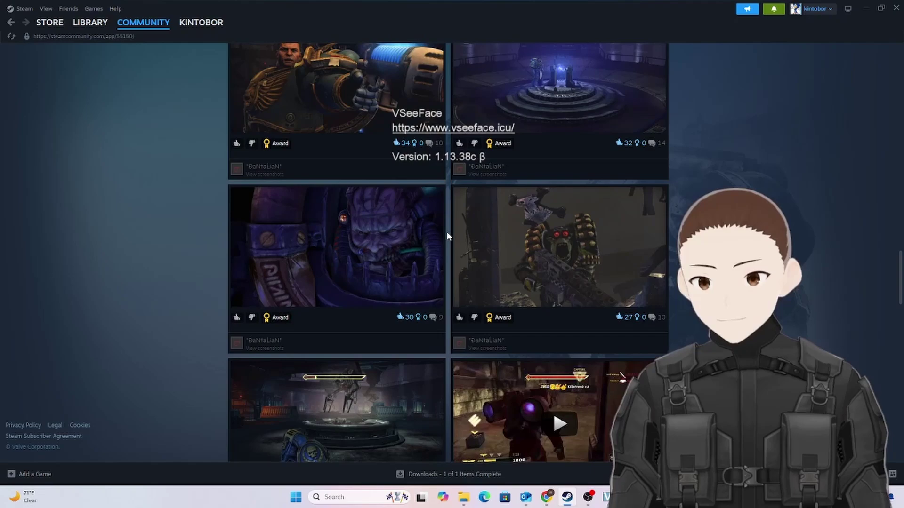
scroll(448, 235, "down", 15)
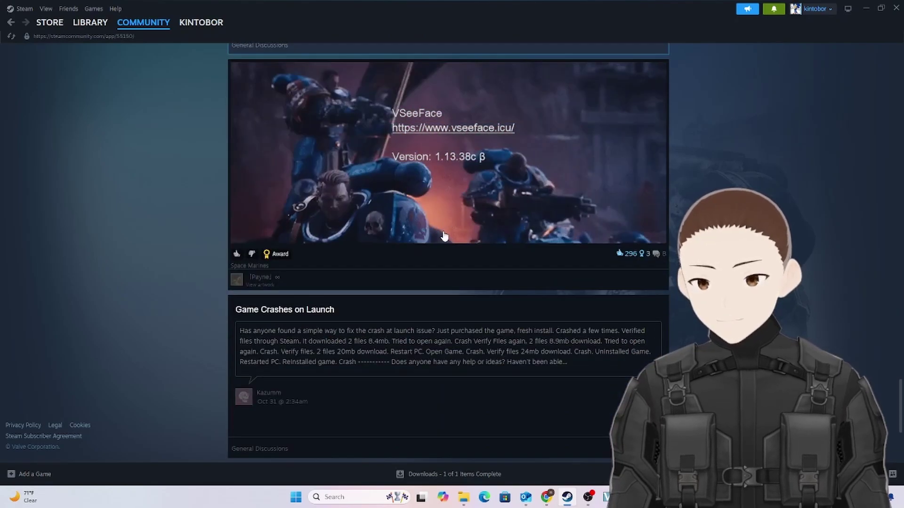
scroll(445, 234, "down", 3)
scroll(445, 235, "up", 6)
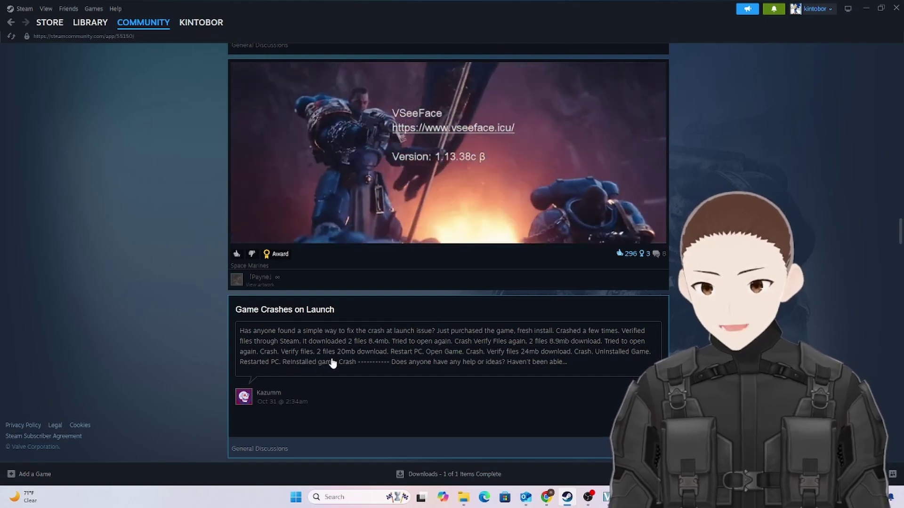
scroll(471, 362, "up", 1)
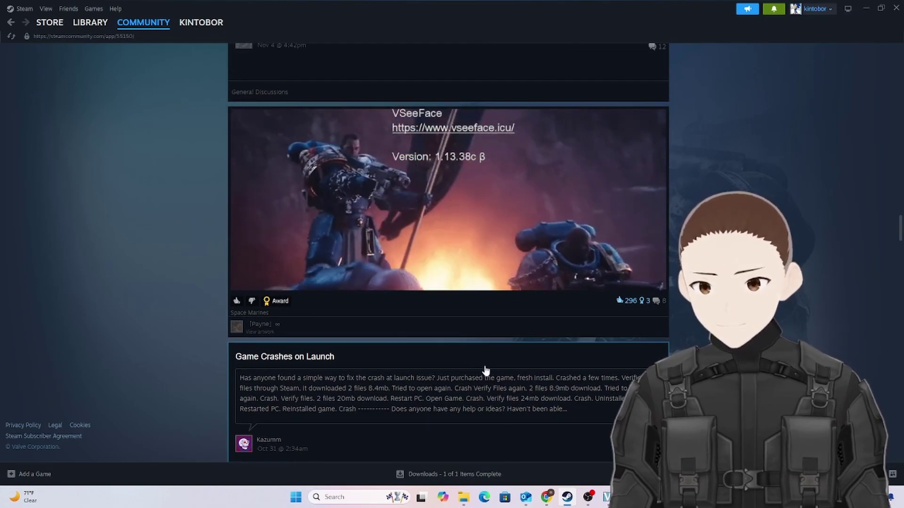
scroll(483, 367, "down", 2)
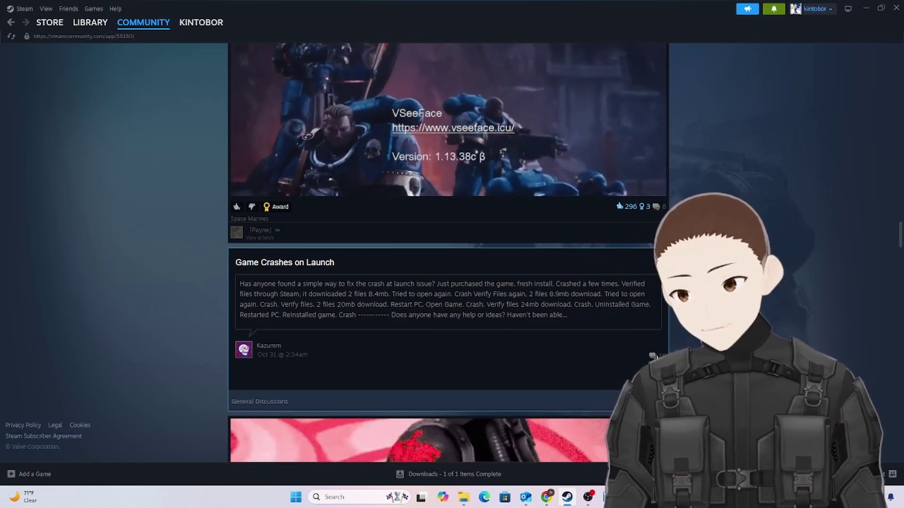
left_click(543, 330)
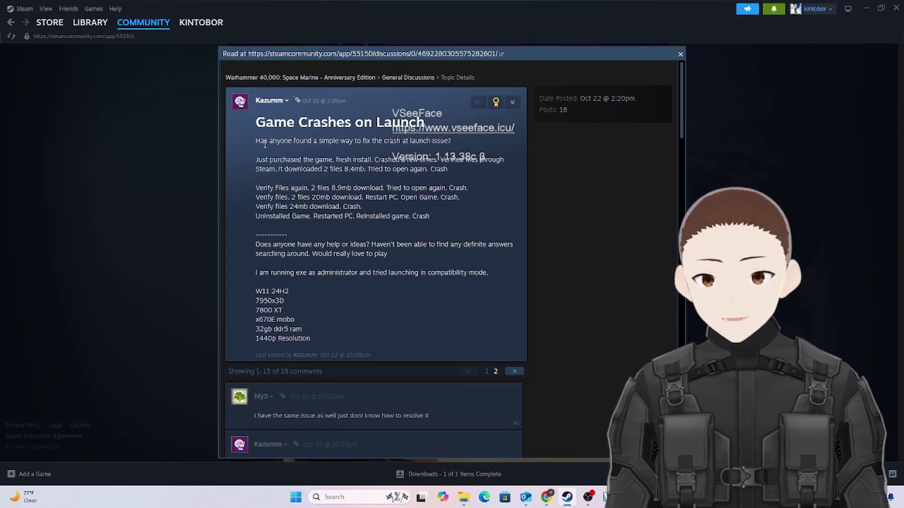
scroll(290, 307, "down", 4)
scroll(293, 306, "down", 5)
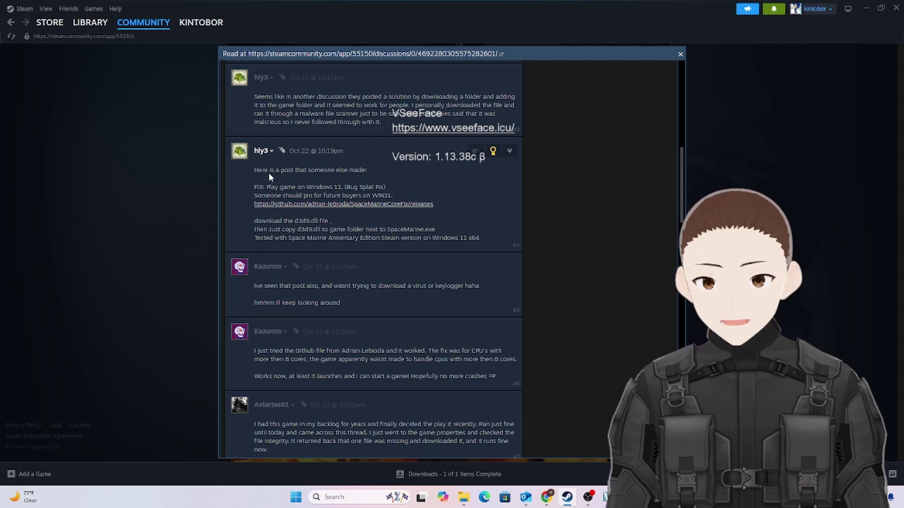
left_click(294, 205)
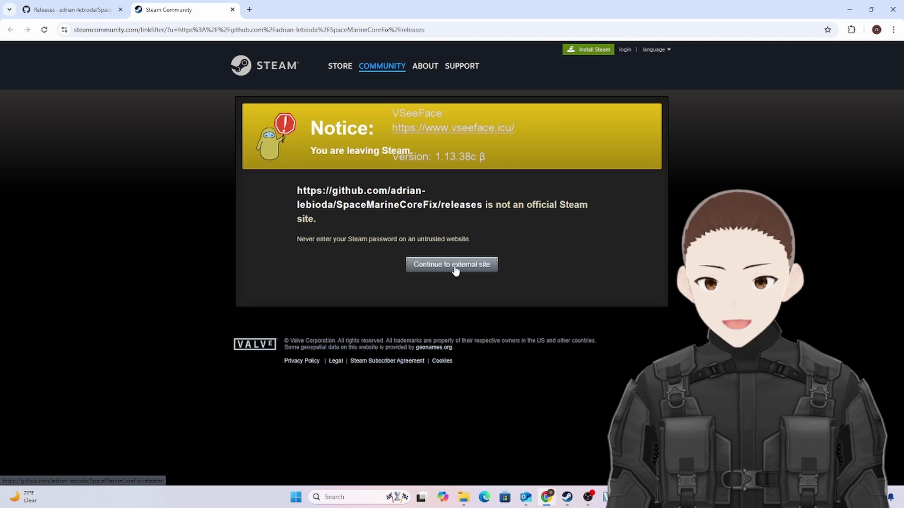
Continue to the SpaceMarineCoreFix GitHub releases page, copy its address, and return to Steam
left_click(455, 270)
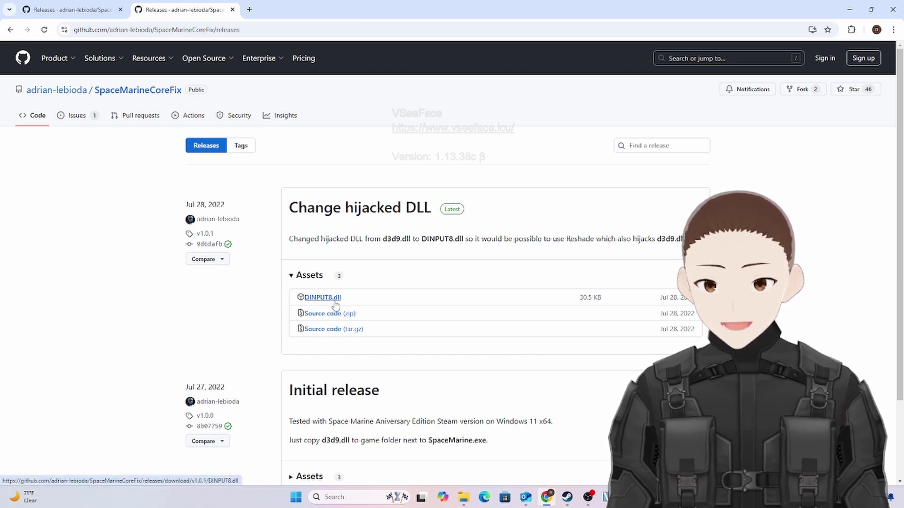
left_click(288, 27)
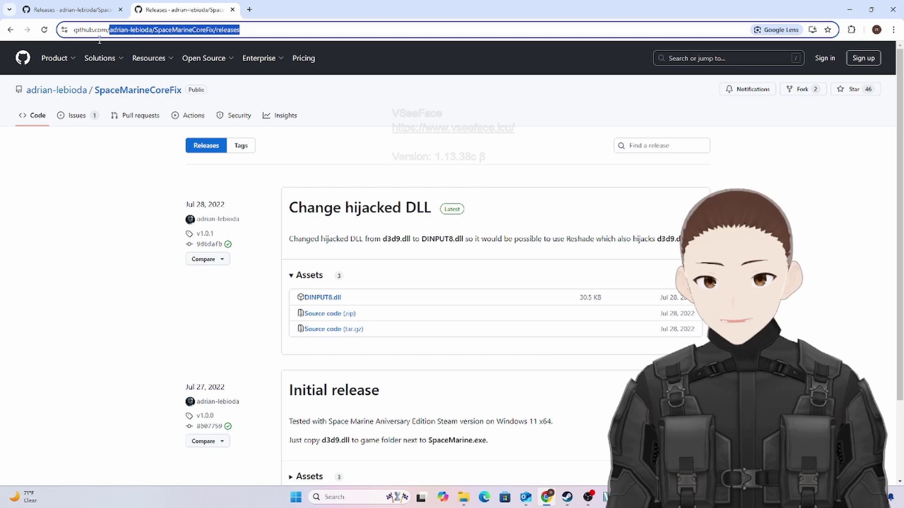
right_click(84, 33)
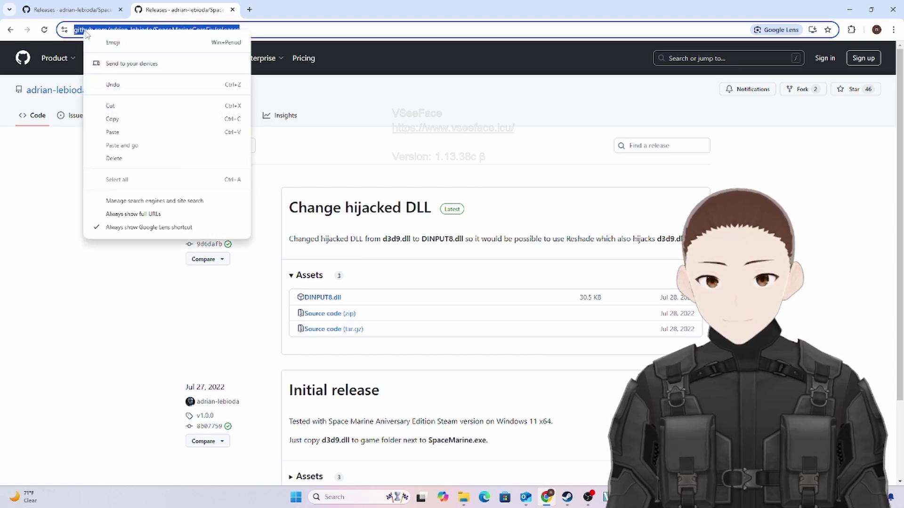
left_click(114, 119)
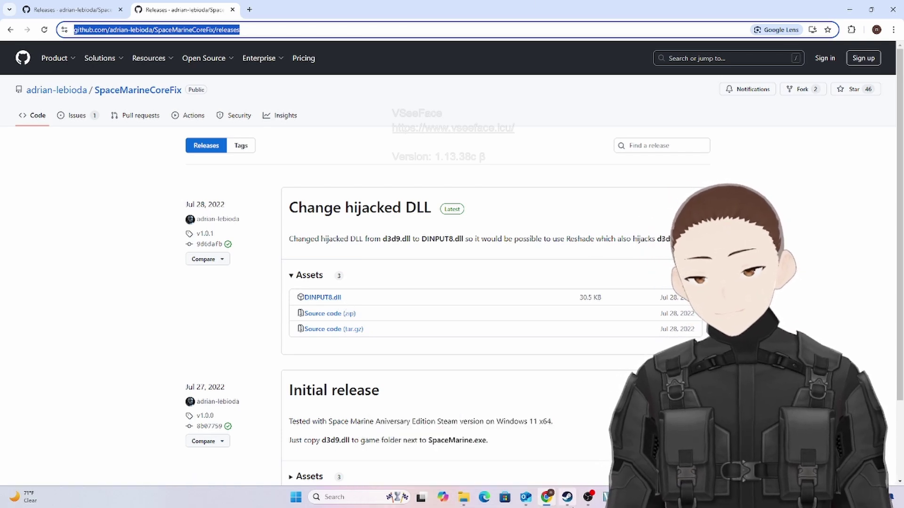
key("alt+Tab")
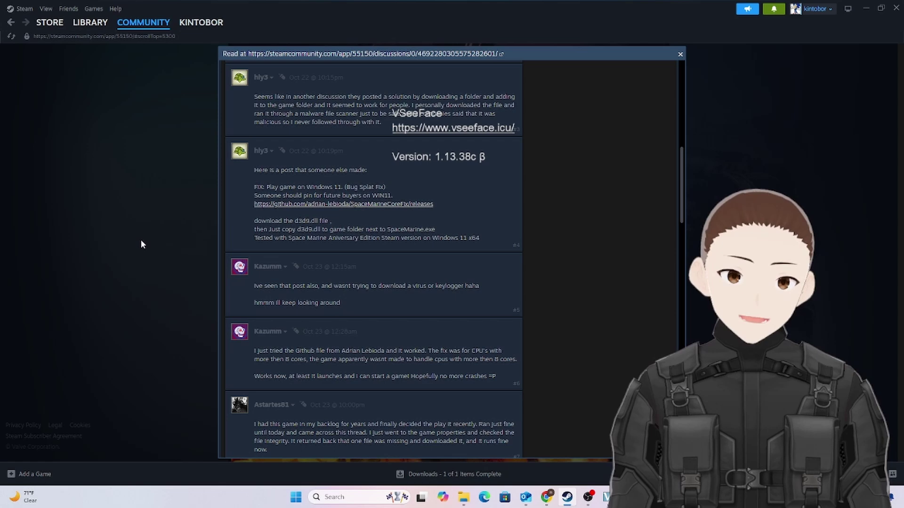
Return to the Space Marine library page and reach Manage > Browse local files for the game
left_click(90, 22)
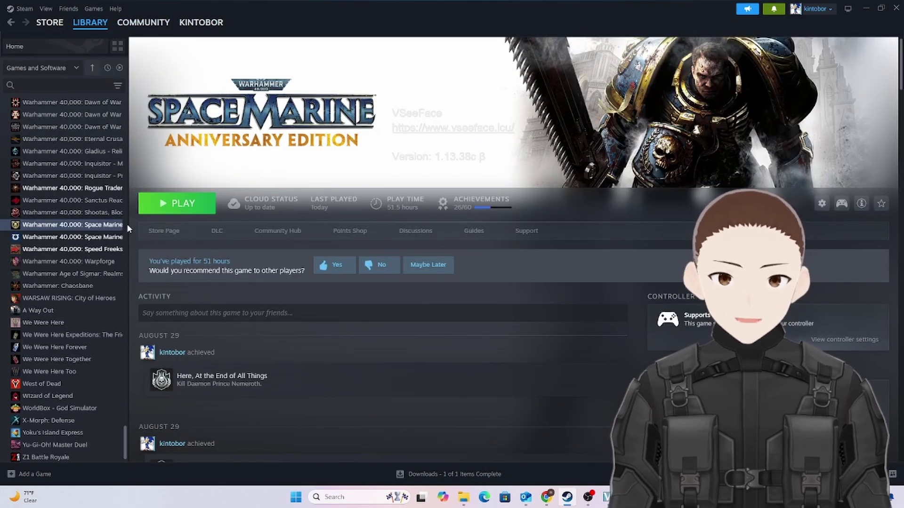
right_click(83, 228)
mouse_move(104, 286)
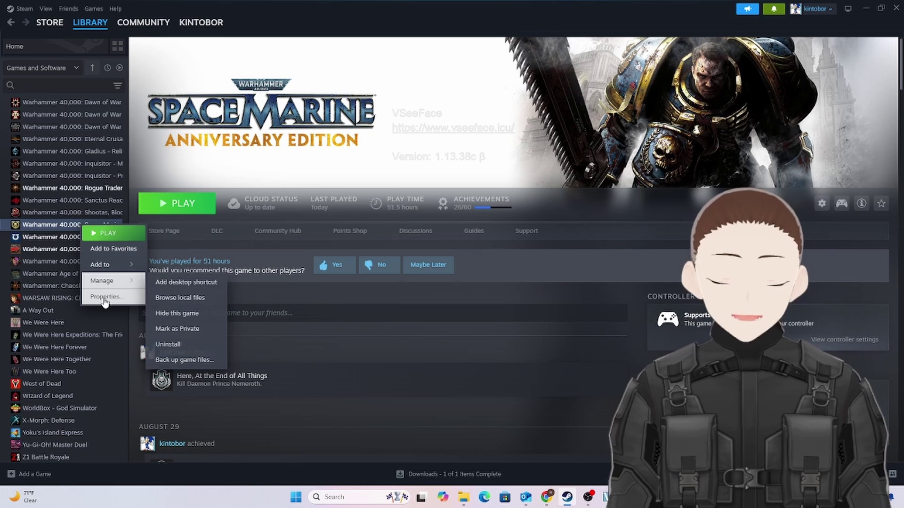
left_click(264, 166)
right_click(96, 230)
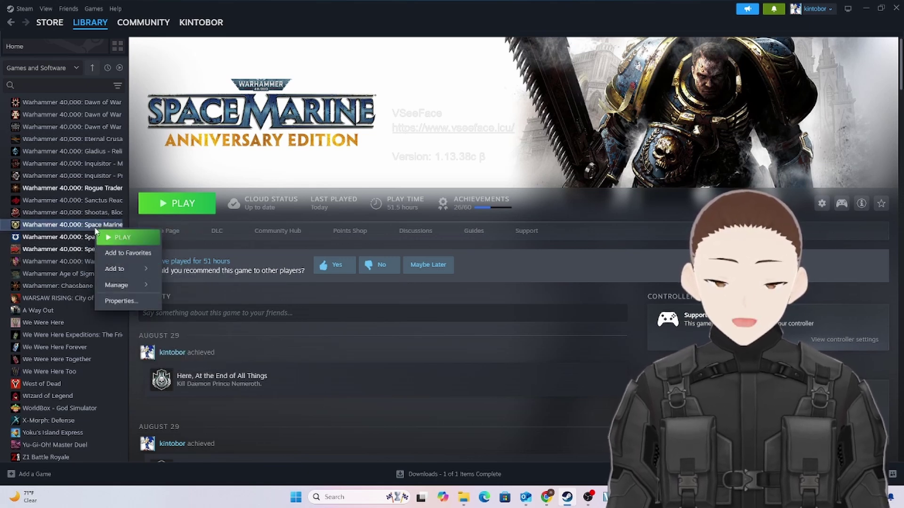
mouse_move(109, 292)
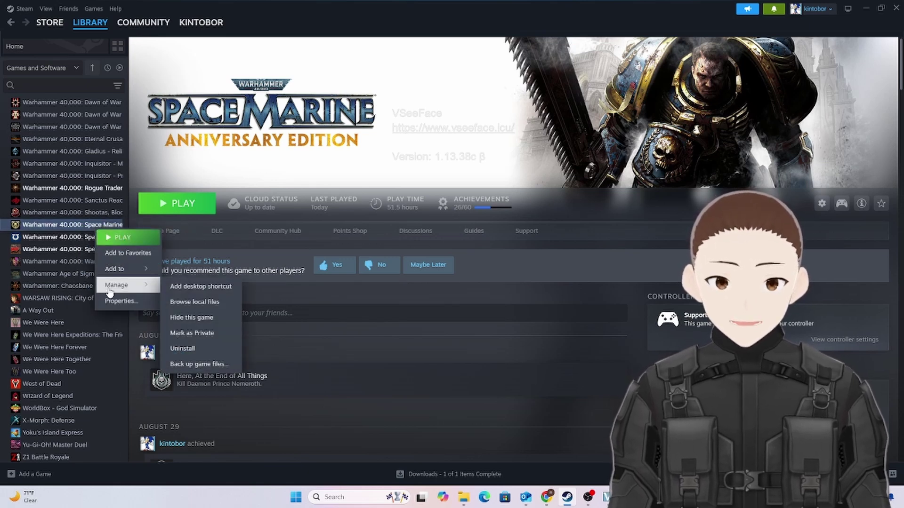
Open the Space Marine install folder in File Explorer and move the window up-left
left_click(199, 302)
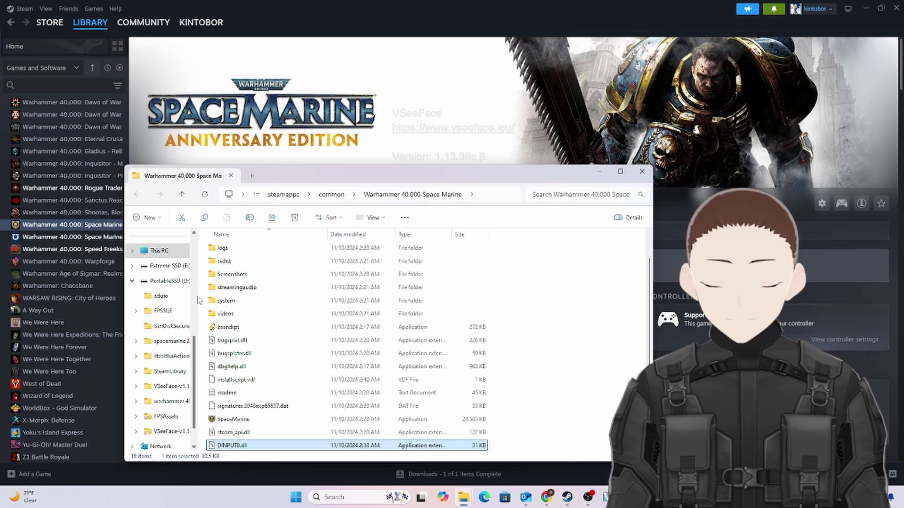
left_click_drag(289, 176, 217, 51)
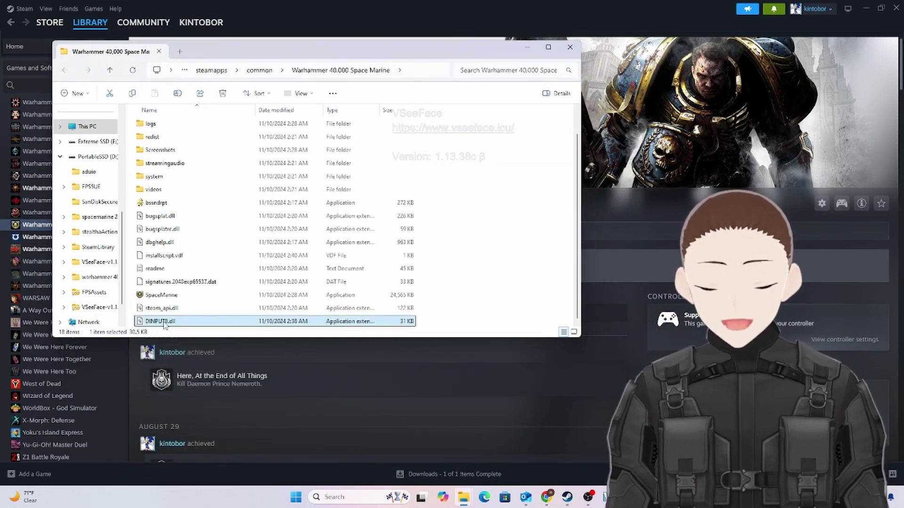
scroll(222, 174, "up", 2)
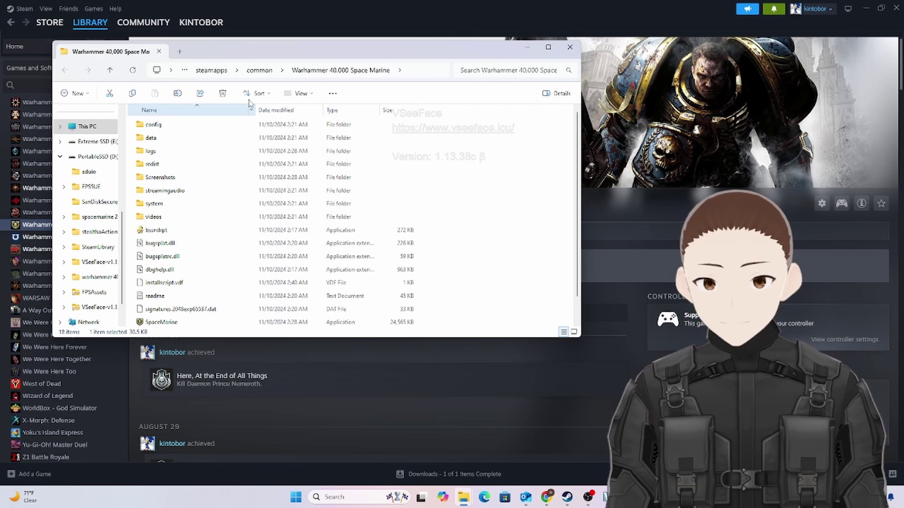
scroll(211, 255, "down", 2)
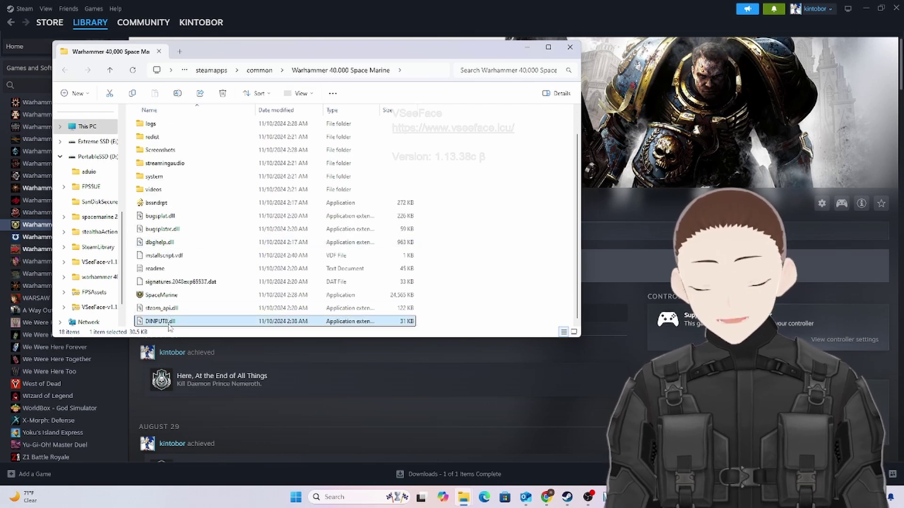
Delete DINPUT8.dll from the game folder, leaving 17 items
right_click(521, 221)
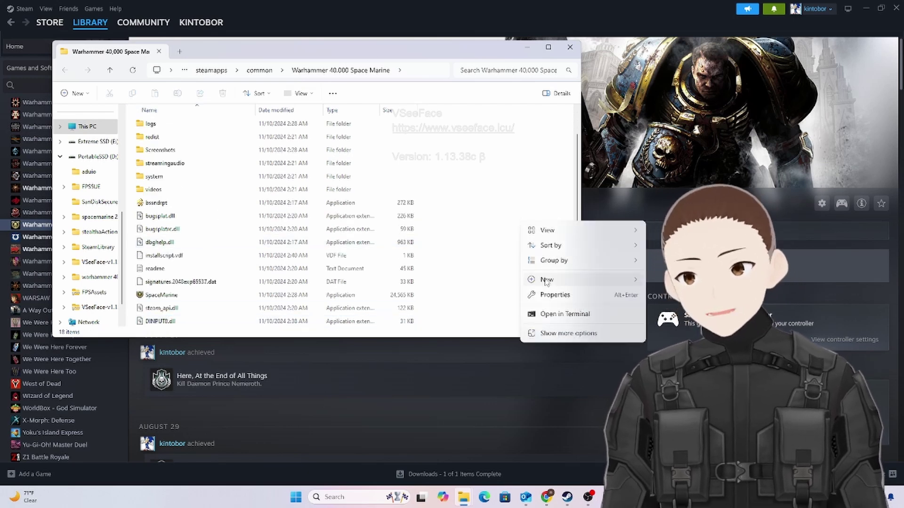
left_click(476, 247)
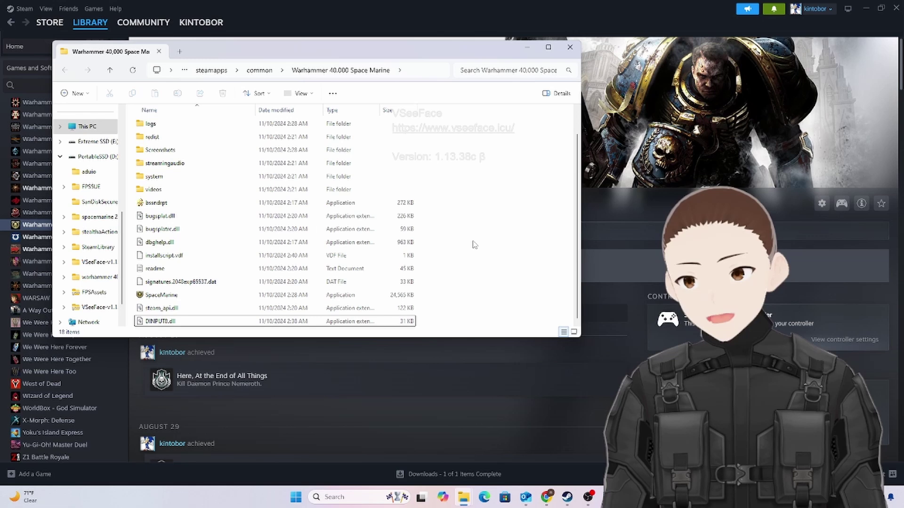
left_click(182, 322)
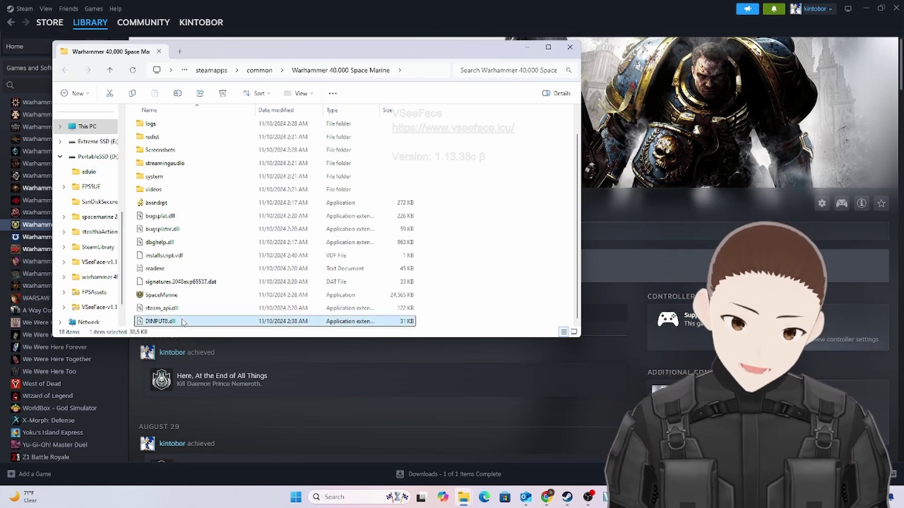
key("Delete")
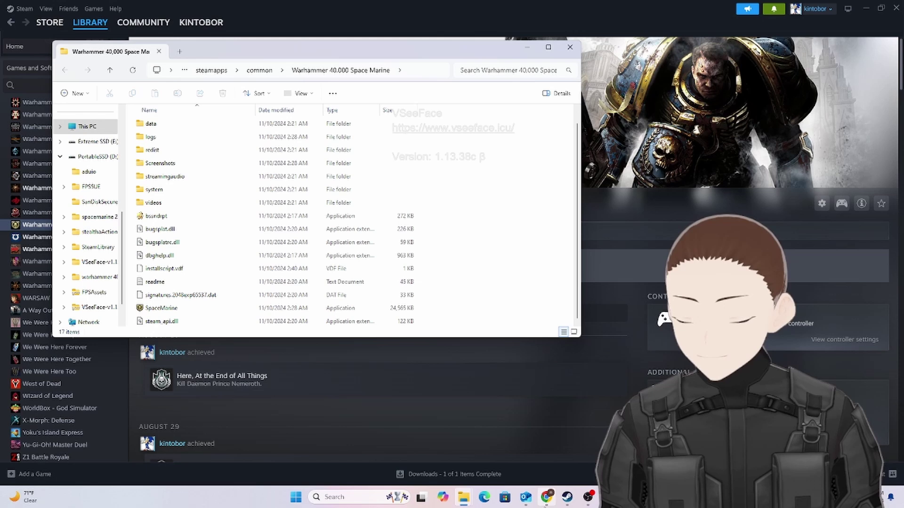
Download DINPUT8.dll from the release assets, keeping the unverified DINPUT8 (1).dll, and show it in Downloads
left_click(546, 503)
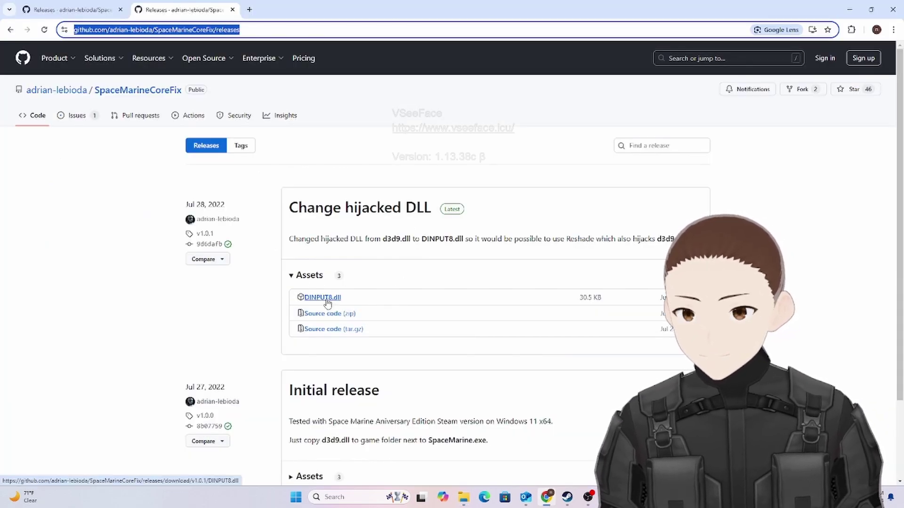
left_click(327, 303)
left_click(811, 57)
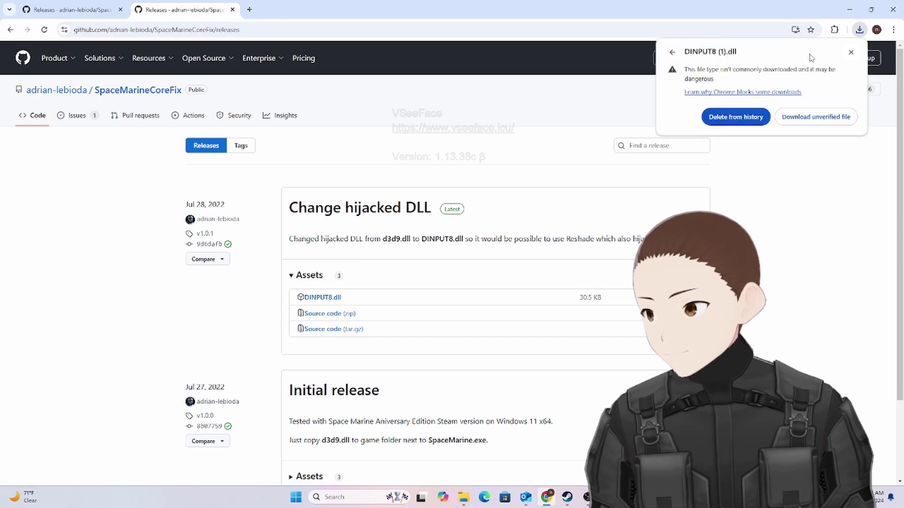
left_click(809, 118)
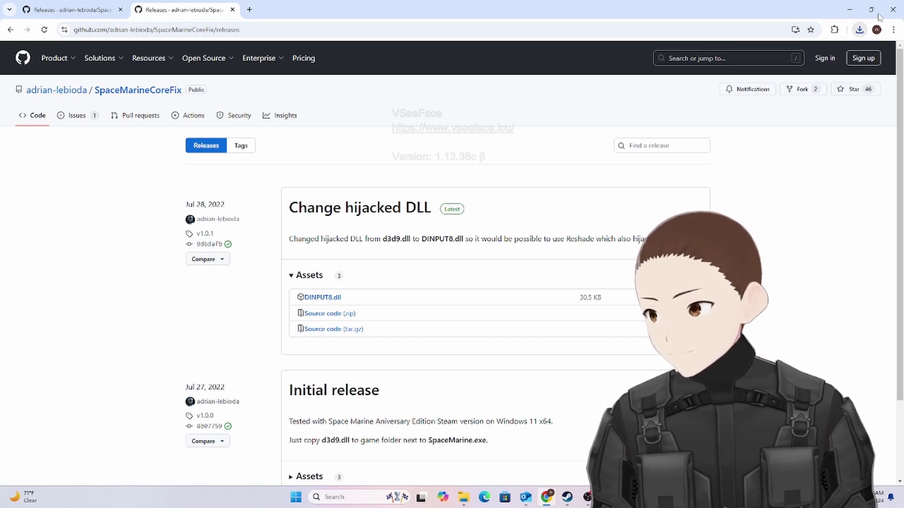
left_click(860, 31)
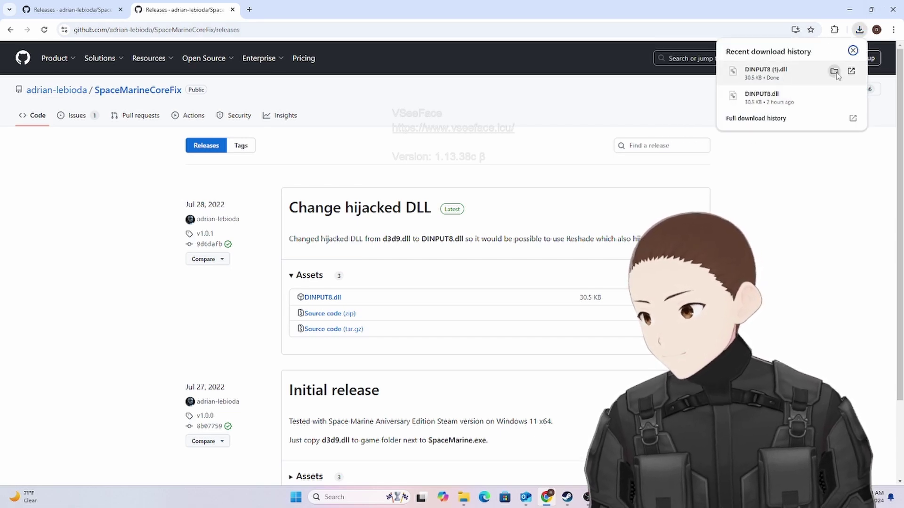
left_click(835, 70)
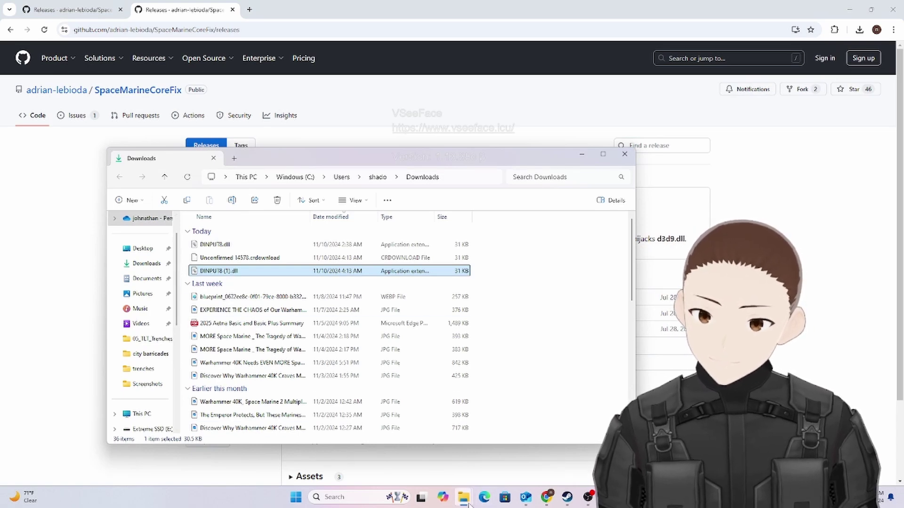
Move DINPUT8 (1).dll into the Space Marine folder, then delete that mistaken copy
mouse_move(464, 497)
mouse_move(239, 273)
left_mouse_down()
mouse_move(398, 456)
mouse_move(461, 489)
mouse_move(465, 503)
mouse_move(497, 473)
mouse_move(503, 297)
left_mouse_up()
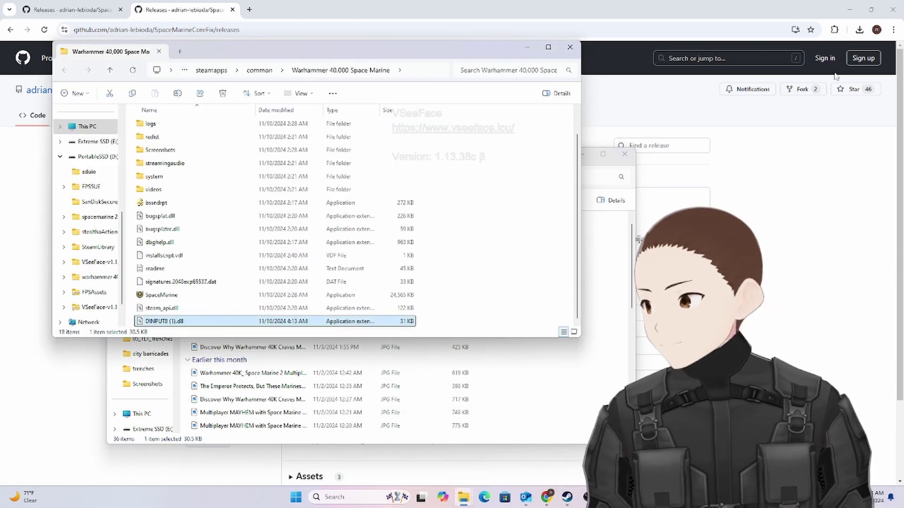
right_click(175, 324)
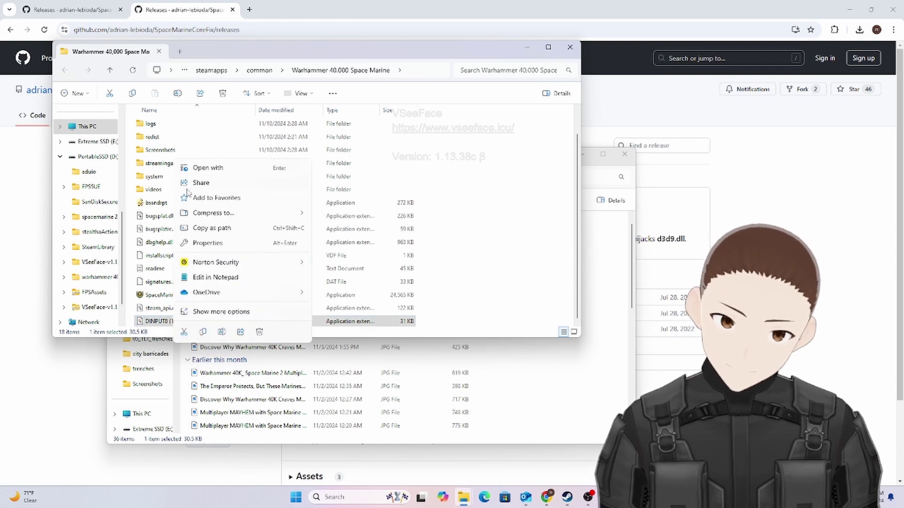
left_click(258, 333)
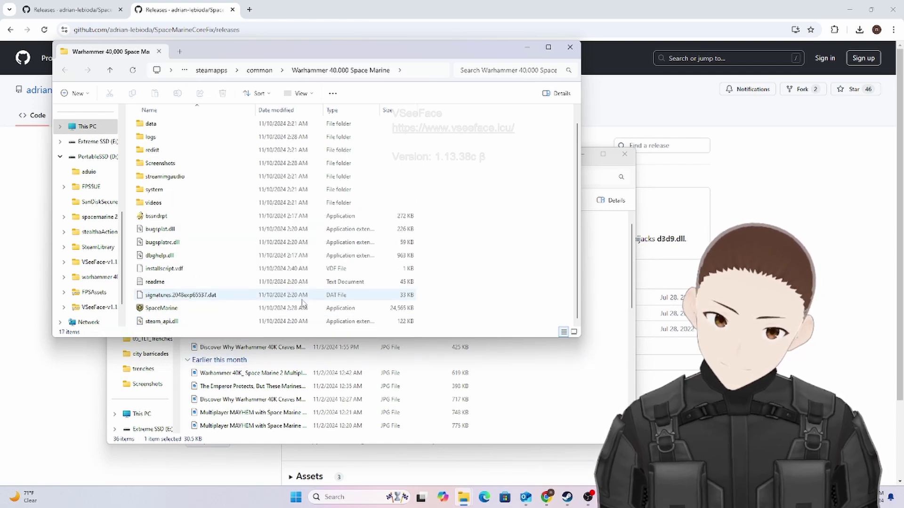
Locate DINPUT8.dll in Downloads and move it into the Space Marine game folder
left_click(859, 31)
left_click(834, 97)
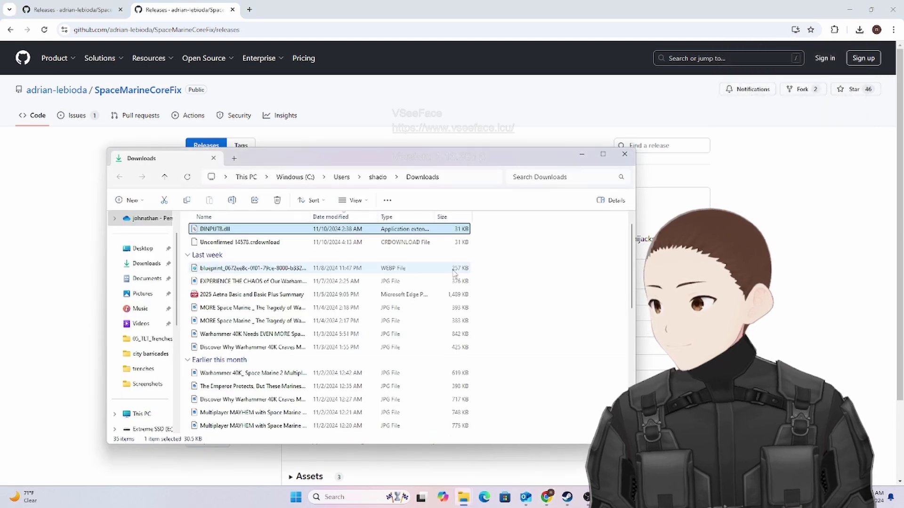
mouse_move(463, 496)
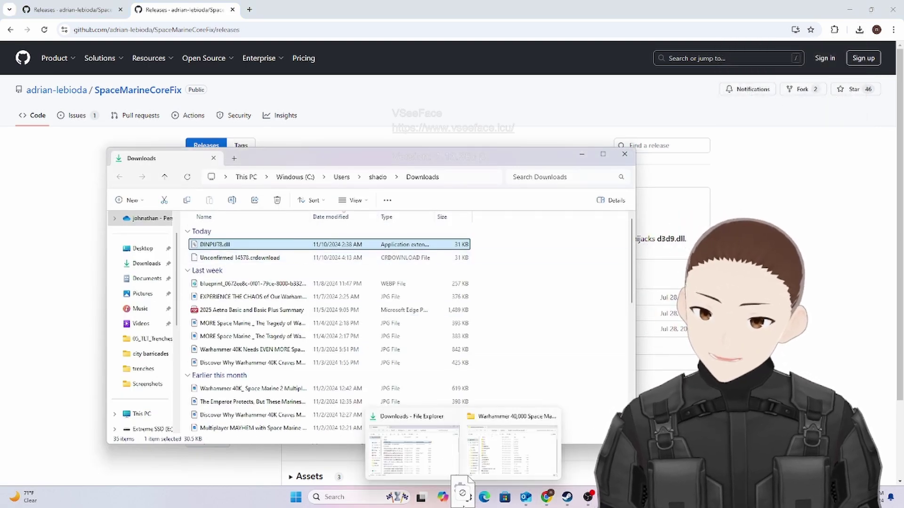
mouse_move(512, 459)
left_mouse_down()
mouse_move(525, 431)
mouse_move(432, 332)
mouse_move(525, 277)
mouse_move(528, 297)
left_mouse_up()
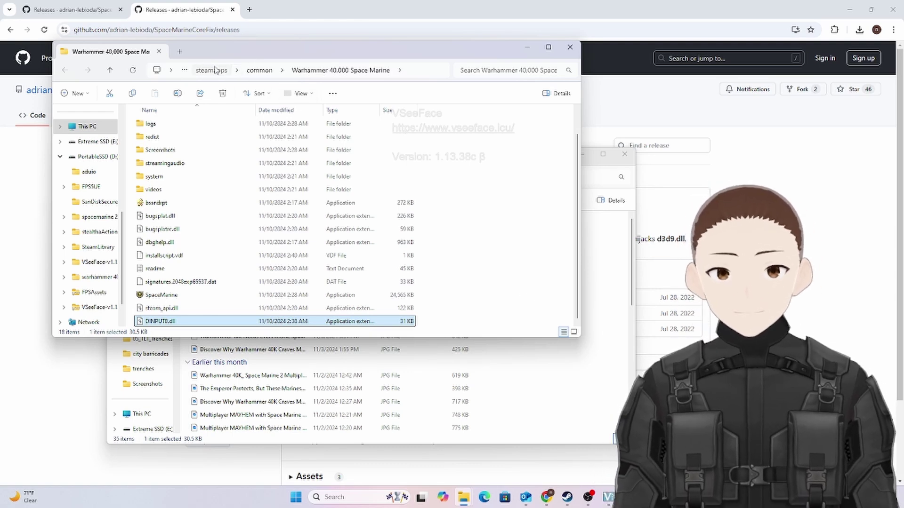
Browse up to Program Files (x86) into Steam's steam\games folder, back out twice, and close Explorer
left_click(215, 71)
left_click(301, 69)
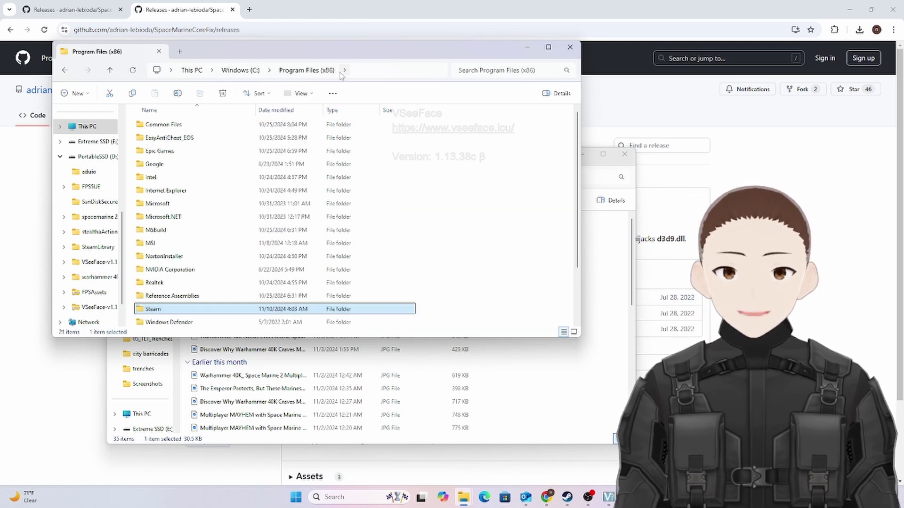
double_click(193, 310)
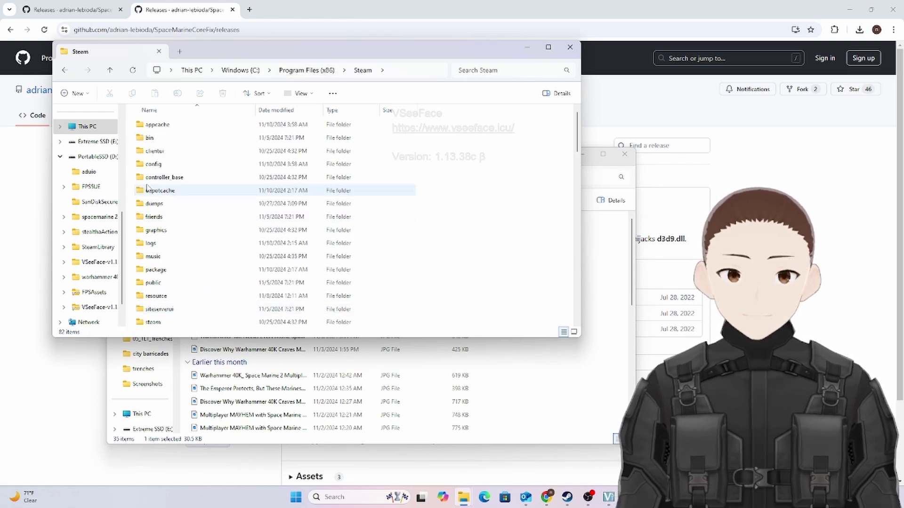
scroll(167, 221, "down", 1)
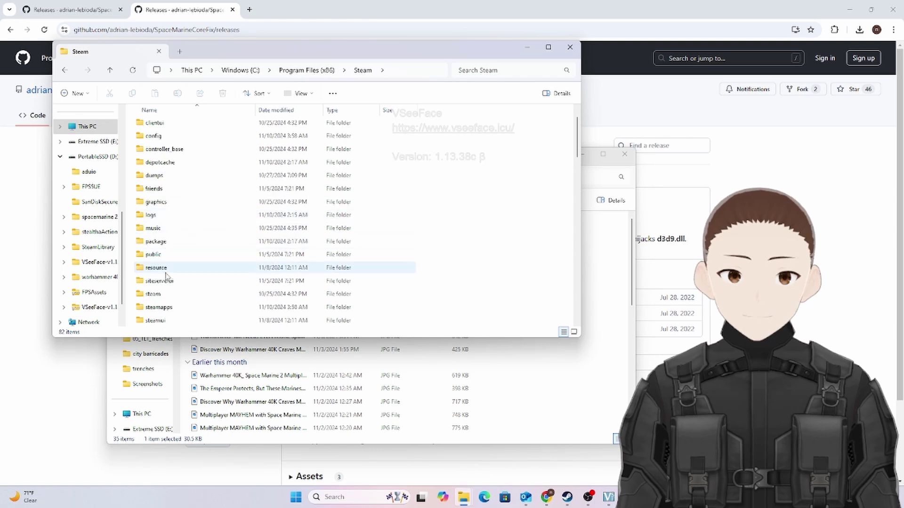
double_click(153, 137)
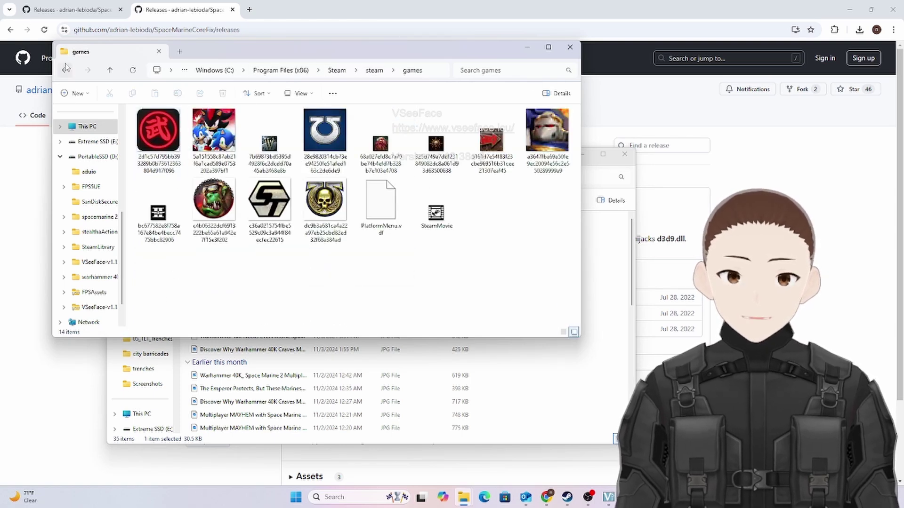
left_click(66, 68)
left_click(66, 68)
left_click(570, 48)
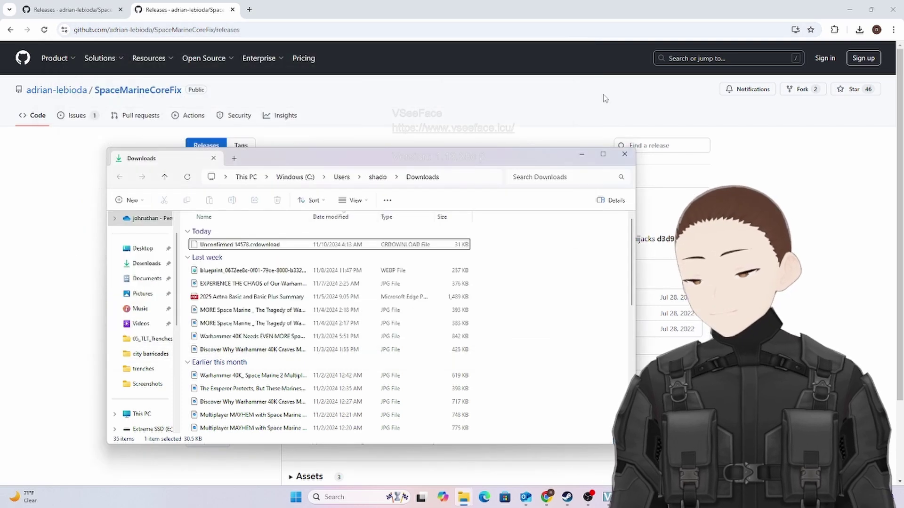
Recheck the Space Marine local files for DINPUT8.dll, close Explorer, and launch the game with PLAY
left_click(567, 497)
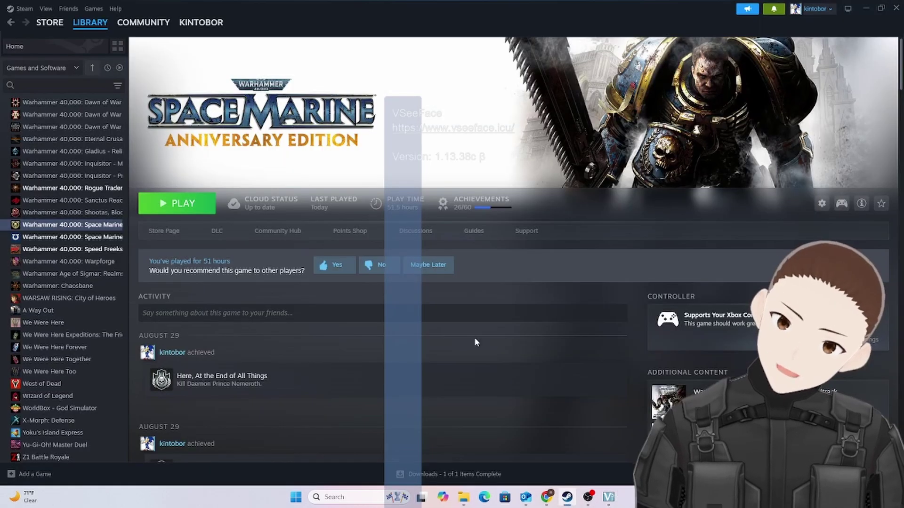
right_click(68, 231)
mouse_move(87, 272)
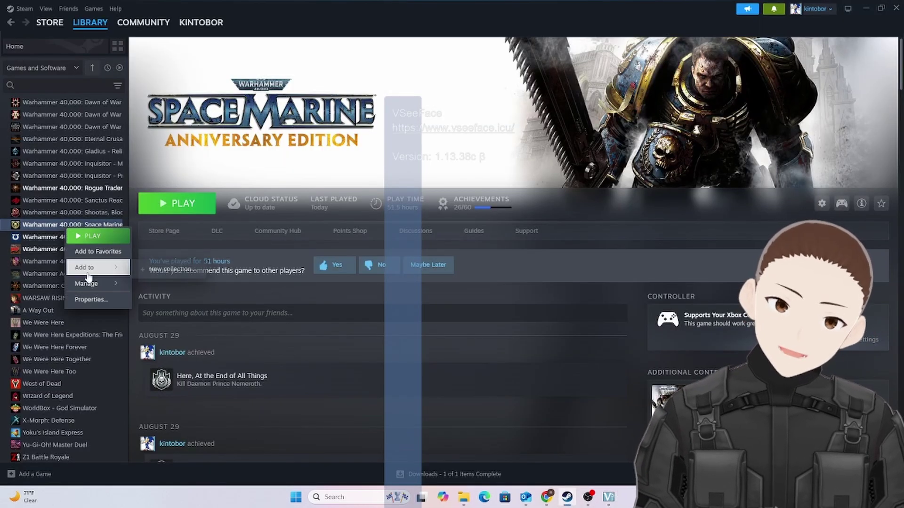
left_click(175, 299)
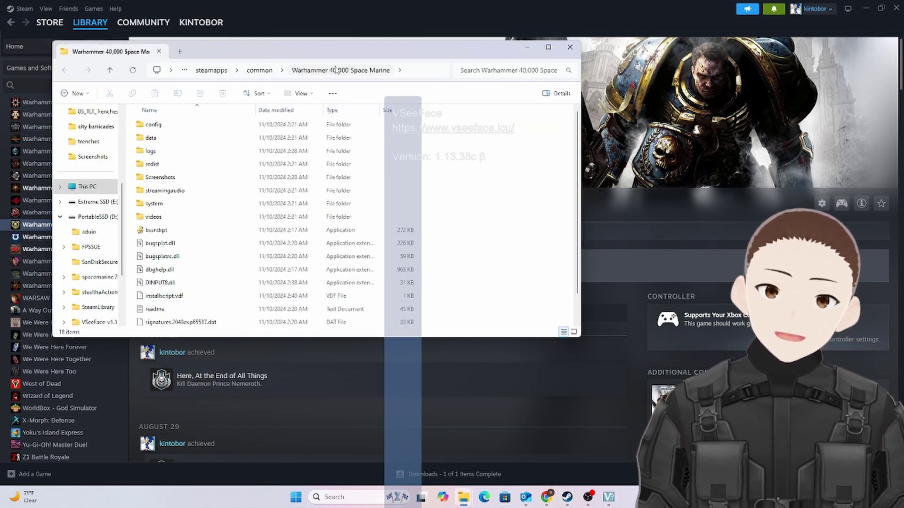
scroll(218, 292, "down", 1)
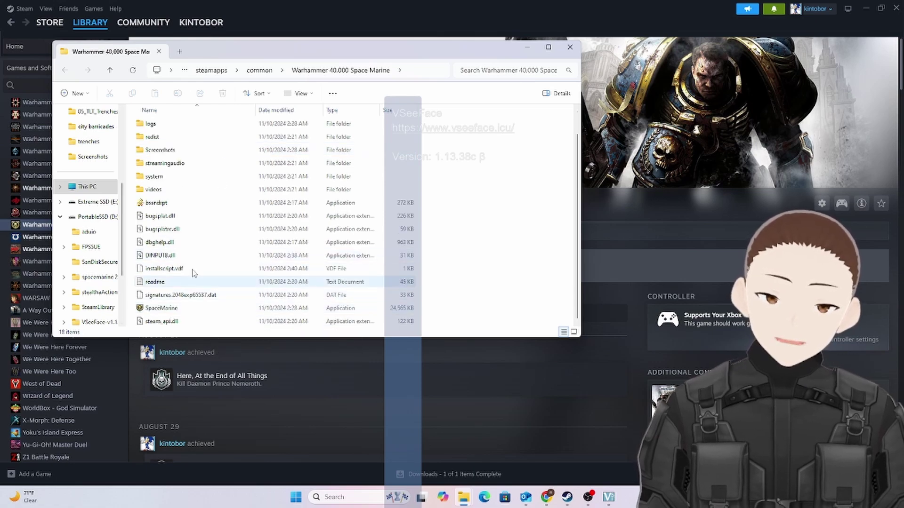
left_click(570, 47)
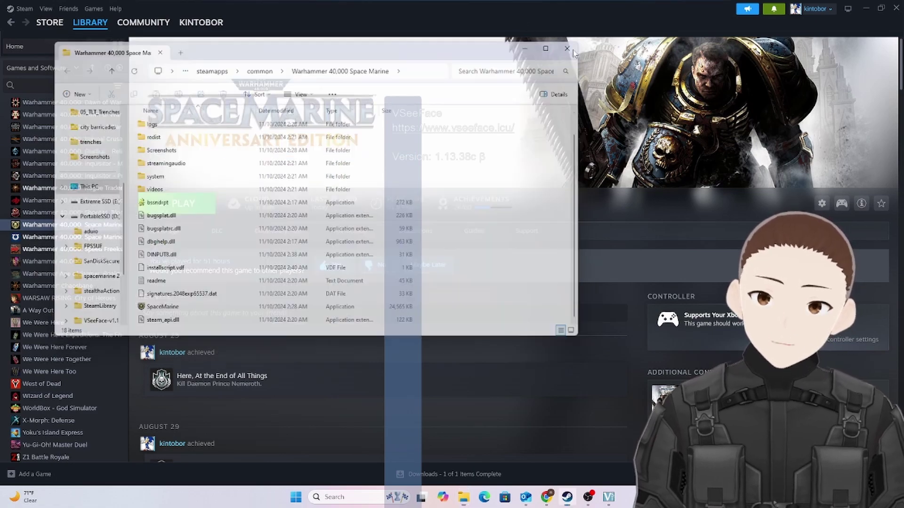
left_click(196, 213)
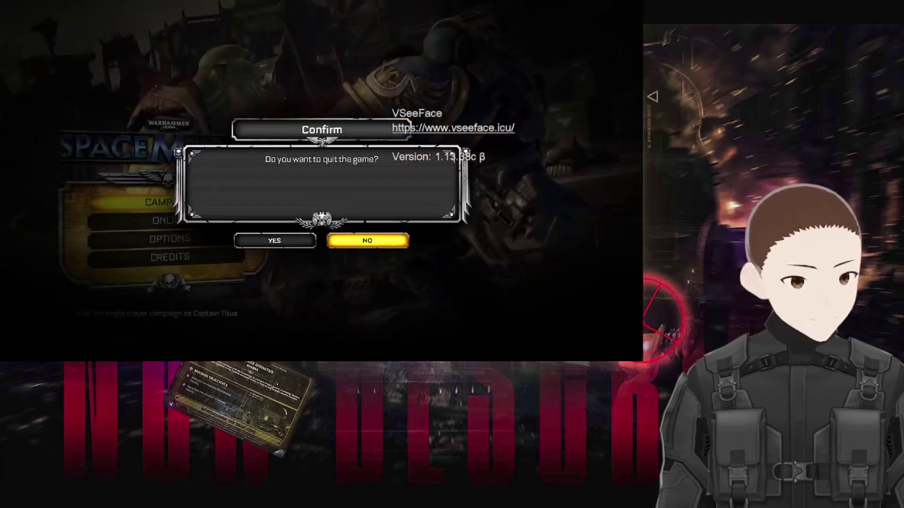
Quit Space Marine from the main menu by confirming YES in the Confirm dialog
left_click(278, 240)
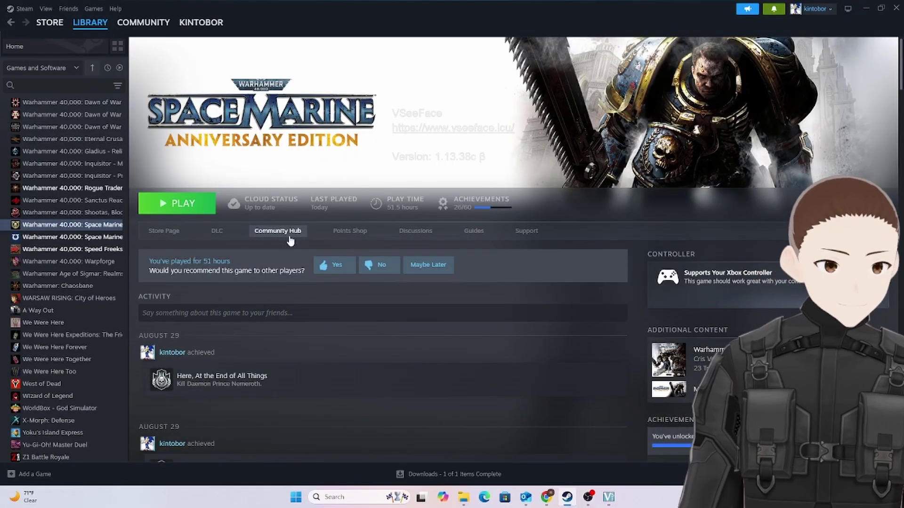
Bring OBS Studio to the front over the Space Marine library page from the taskbar
mouse_move(568, 503)
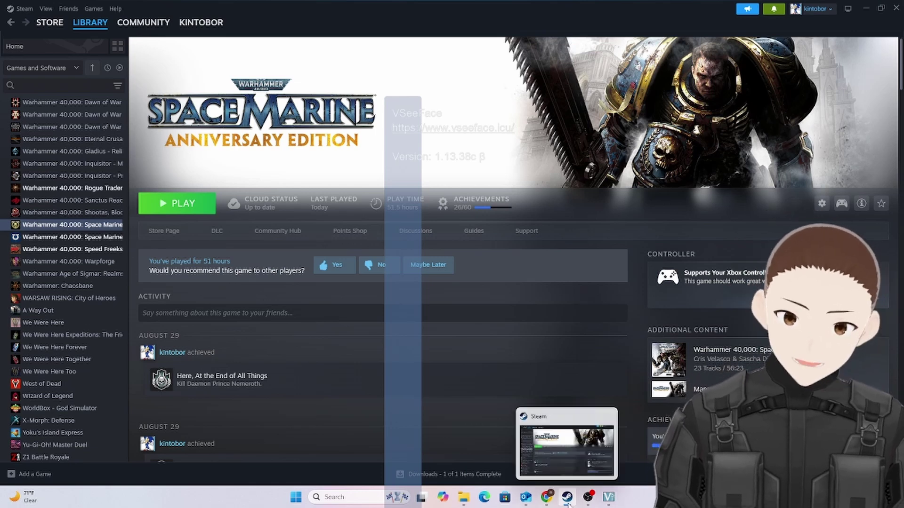
mouse_move(605, 505)
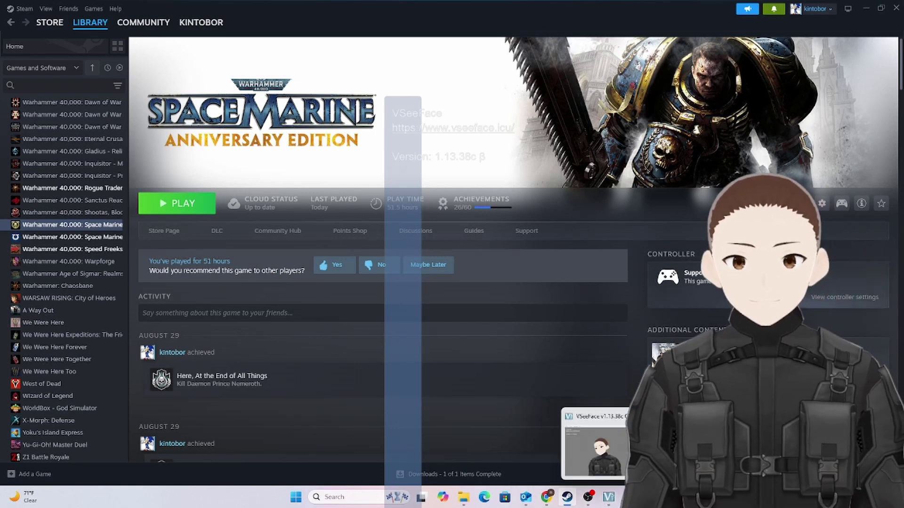
left_click(585, 502)
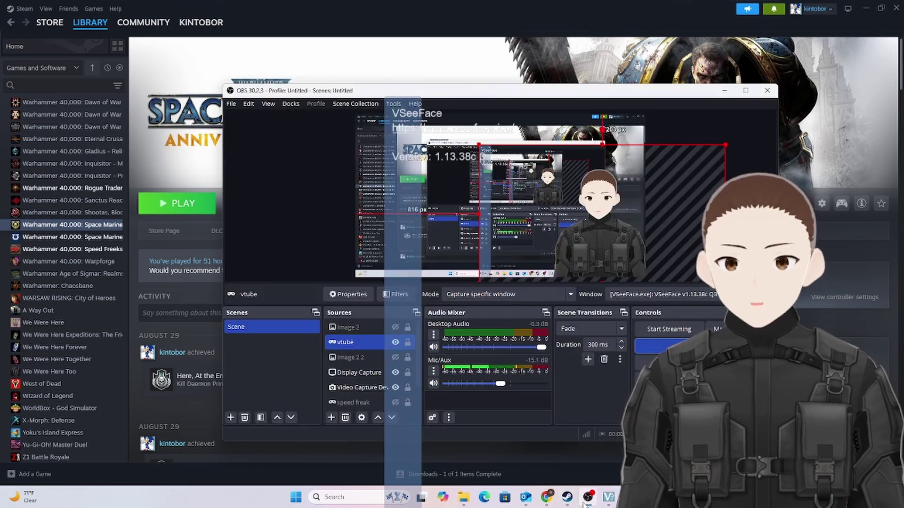
left_click(585, 502)
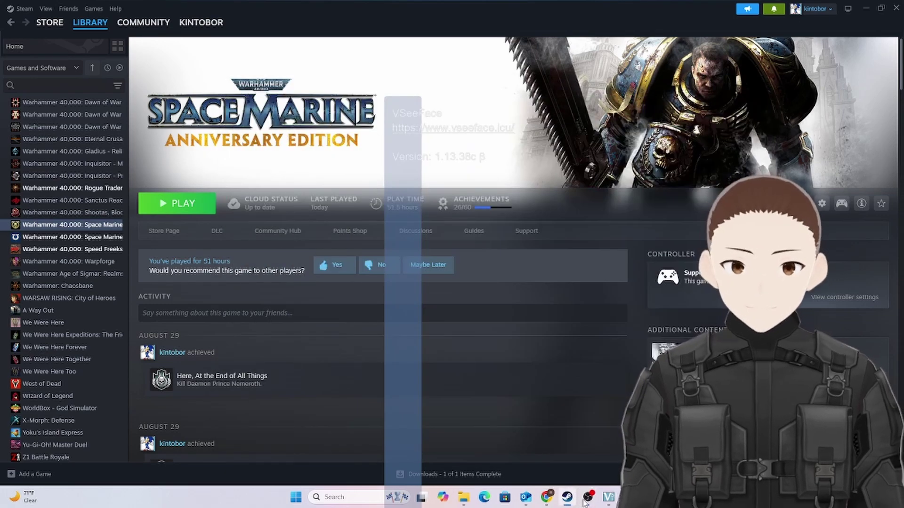
mouse_move(584, 503)
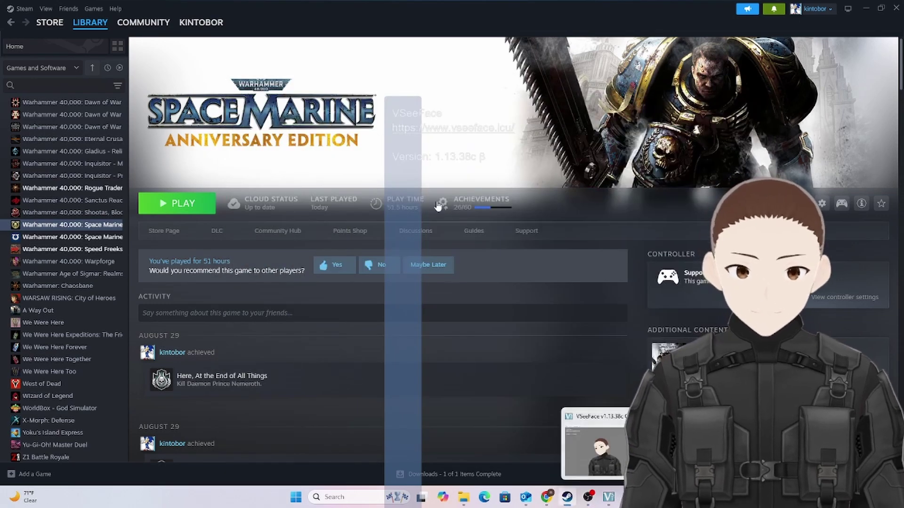
left_click(594, 499)
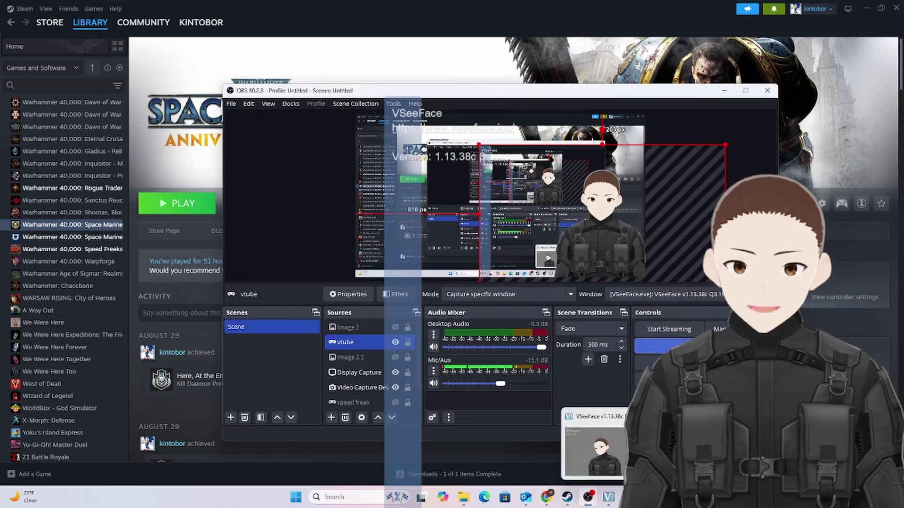